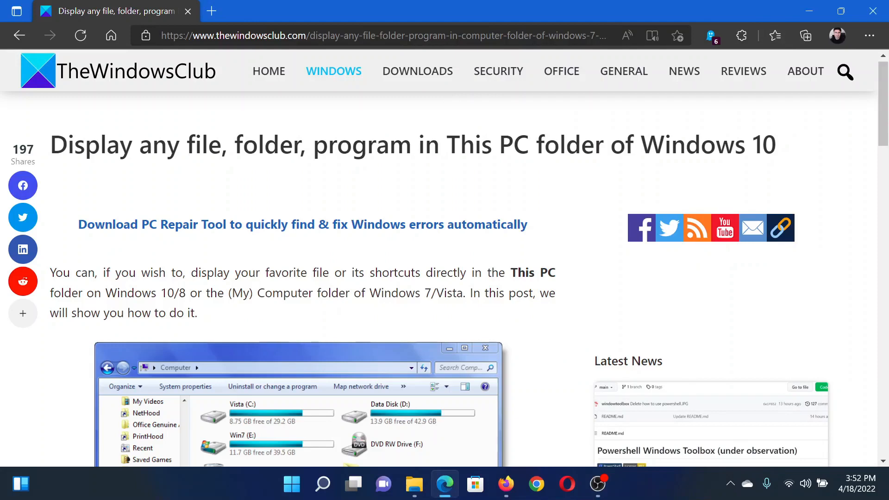
{"action": "left_click_drag", "start_coordinate": [881, 105], "coordinate": [881, 222]}
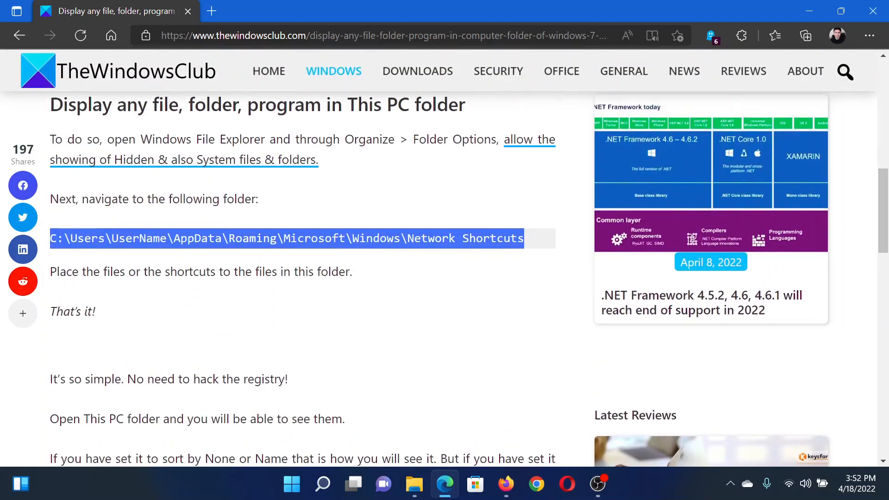
Bring up the context menu on the Network Shortcuts folder path in the article.
{"action": "right_click", "coordinate": [229, 229]}
Copy the Network Shortcuts path and paste it into a fresh Run dialog.
{"action": "left_click", "coordinate": [277, 199]}
{"action": "key", "text": "super+r"}
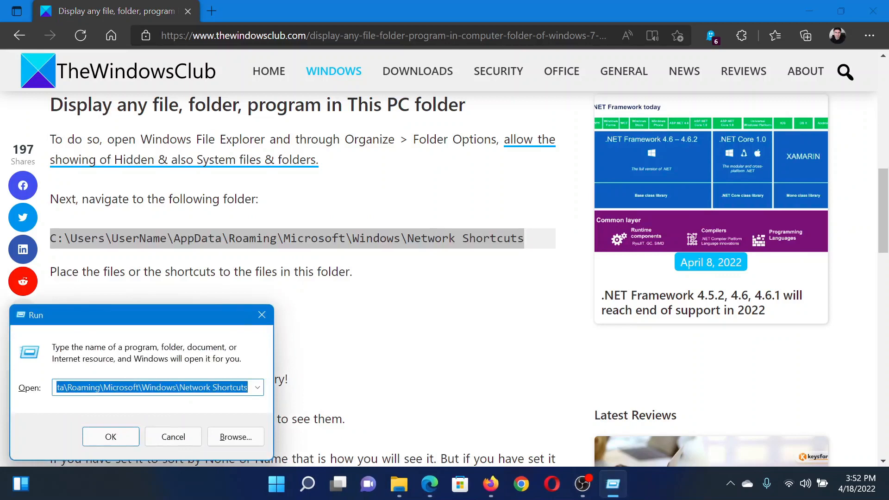
{"action": "key", "text": "BackSpace"}
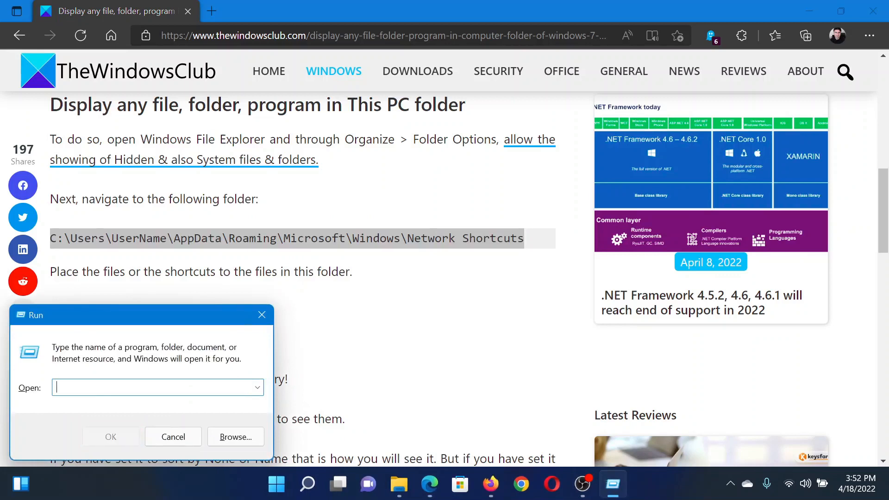
{"action": "key", "text": "ctrl+v"}
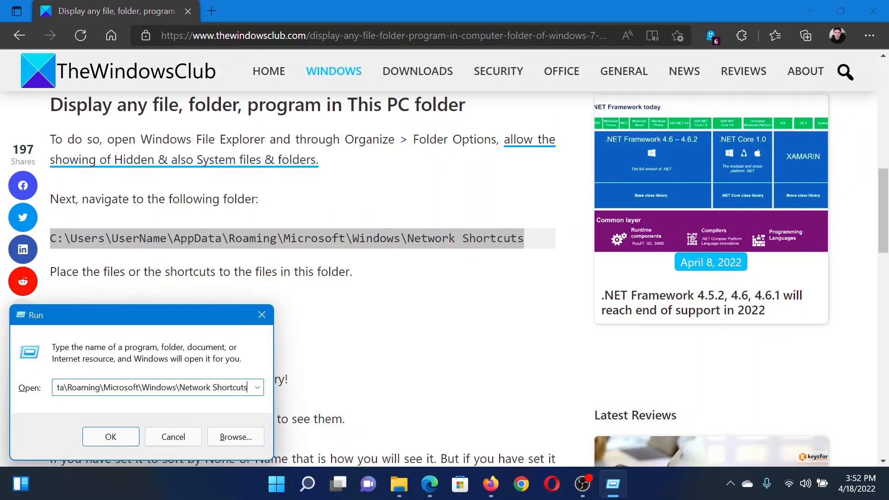
Replace the placeholder UserName with the real account name and launch the folder.
{"action": "key", "text": "Left"}
{"action": "key", "text": "Left"}
{"action": "key", "text": "Left"}
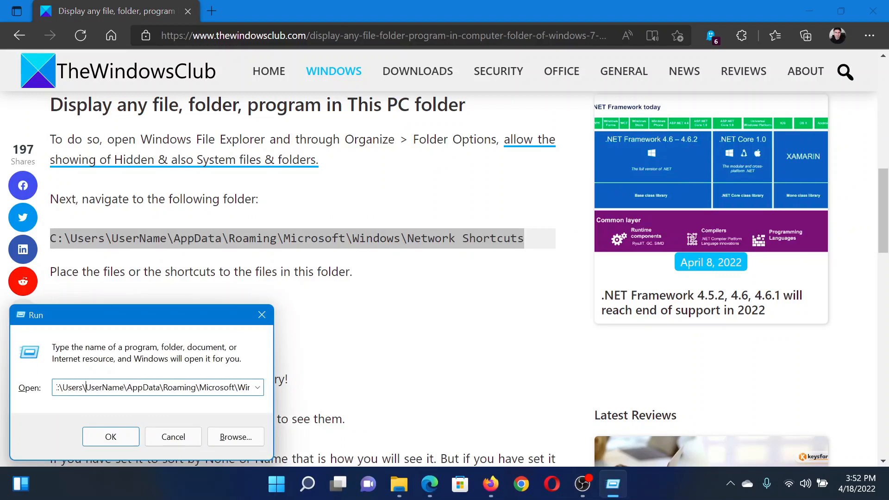
{"action": "key", "text": "BackSpace"}
{"action": "key", "text": "BackSpace"}
{"action": "key", "text": "BackSpace"}
{"action": "key", "text": "BackSpace"}
{"action": "key", "text": "BackSpace"}
{"action": "key", "text": "BackSpace"}
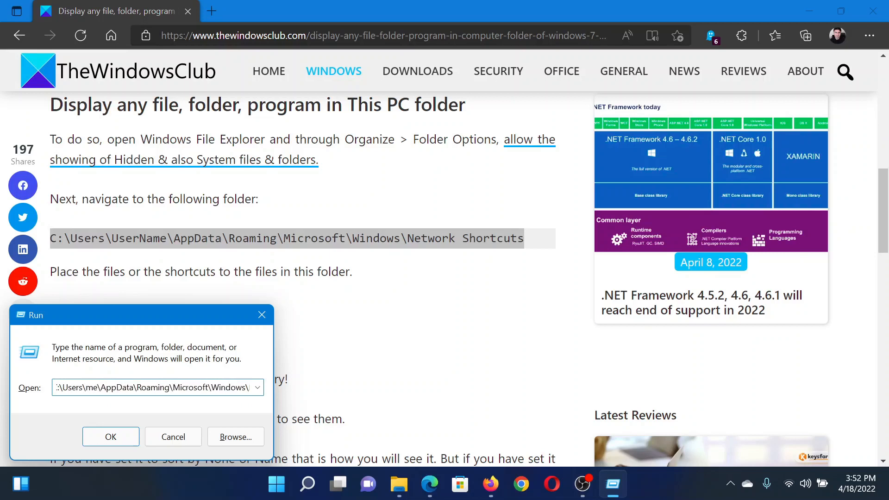
{"action": "key", "text": "BackSpace"}
{"action": "key", "text": "BackSpace"}
{"action": "type", "text": "kk"}
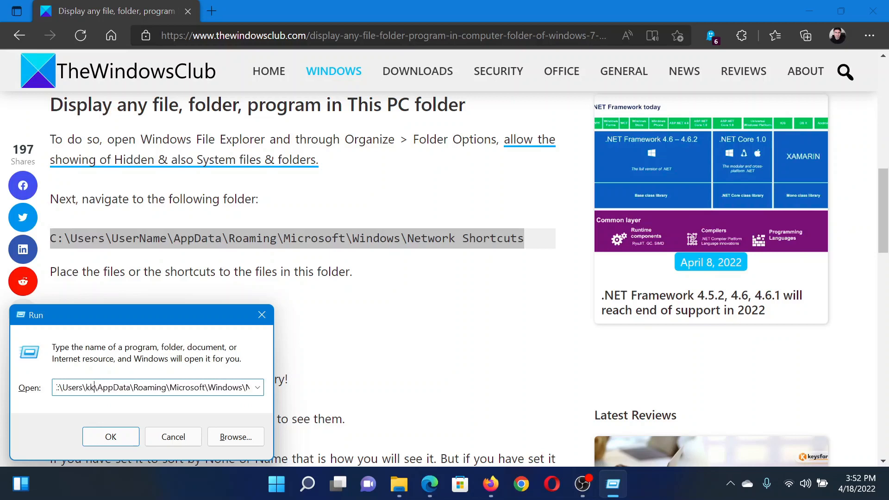
{"action": "type", "text": "010"}
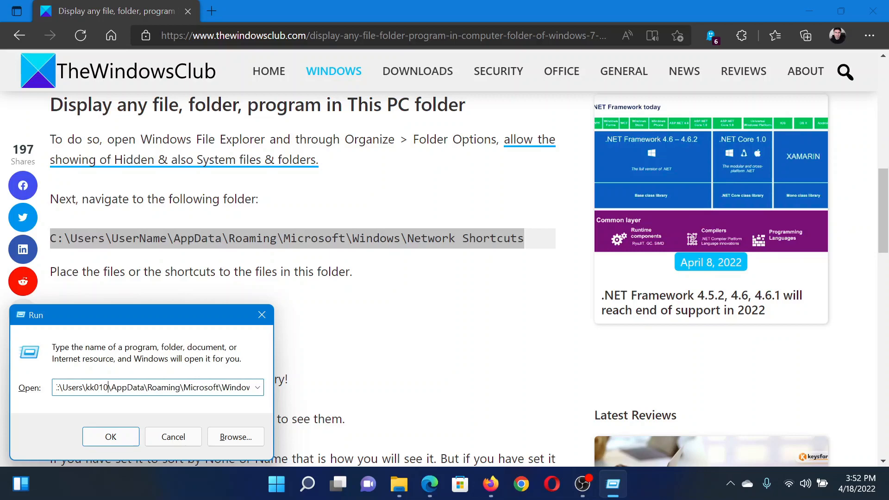
{"action": "left_click", "coordinate": [110, 437]}
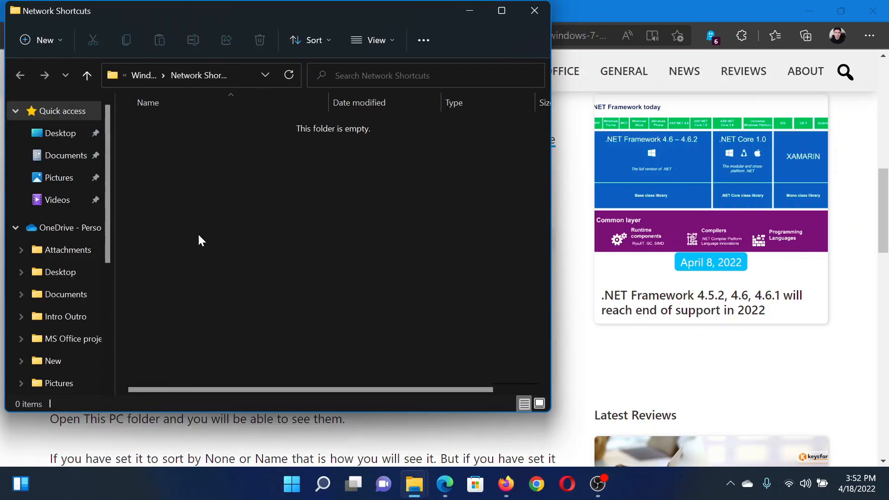
Copy the Yellow-Trails-Media-logo PNG from the desktop.
{"action": "key", "text": "super+d"}
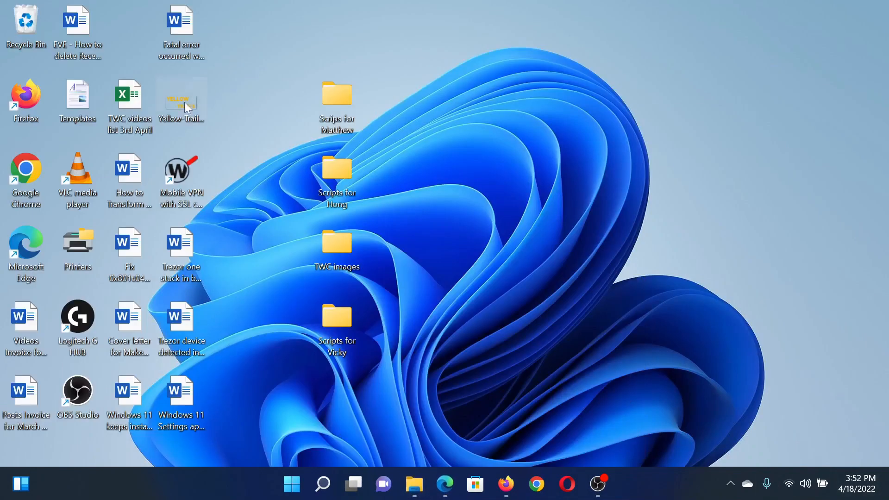
{"action": "right_click", "coordinate": [185, 103]}
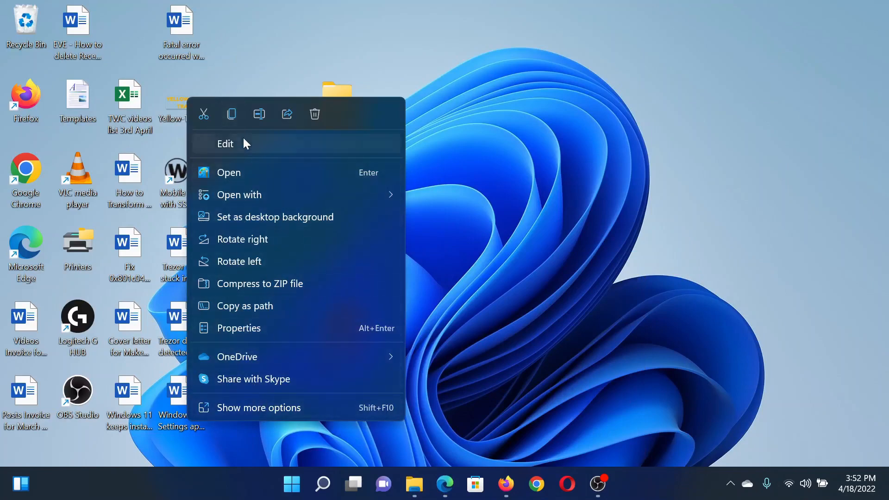
{"action": "left_click", "coordinate": [231, 114]}
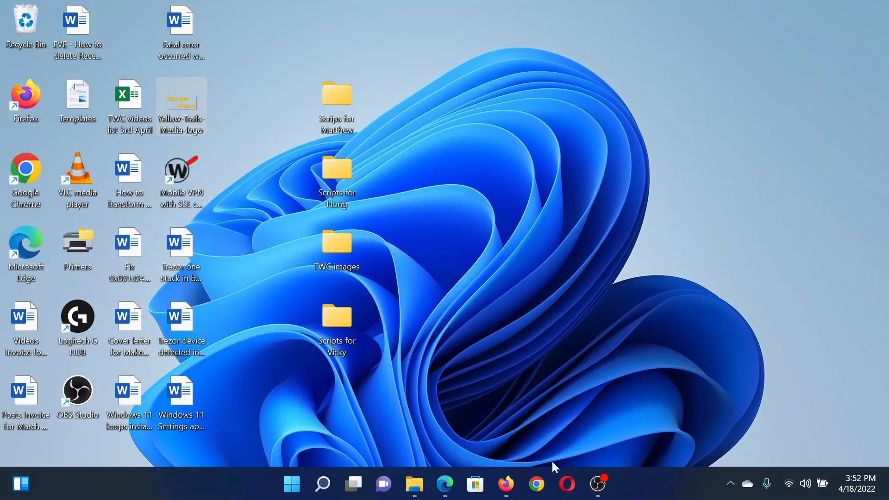
Paste the logo PNG into the Network Shortcuts folder and return to the article.
{"action": "left_click", "coordinate": [415, 484]}
{"action": "left_click", "coordinate": [463, 423]}
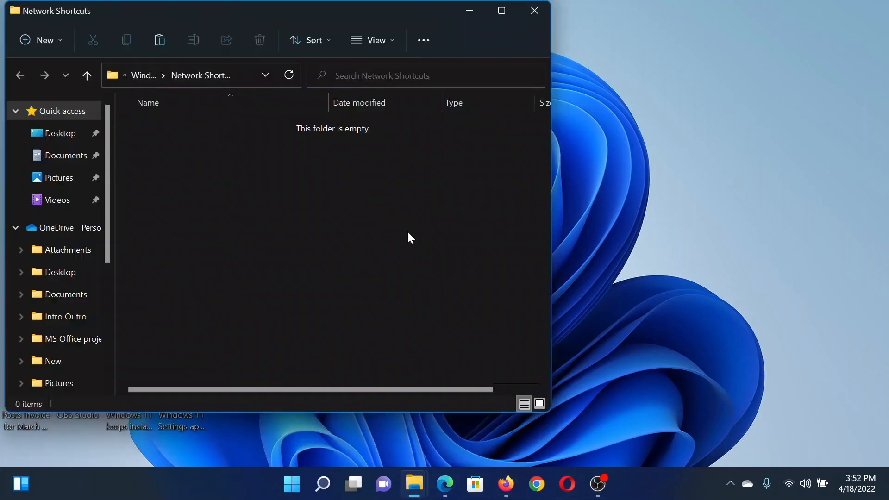
{"action": "right_click", "coordinate": [349, 181]}
{"action": "left_click", "coordinate": [368, 199]}
{"action": "left_click", "coordinate": [445, 483]}
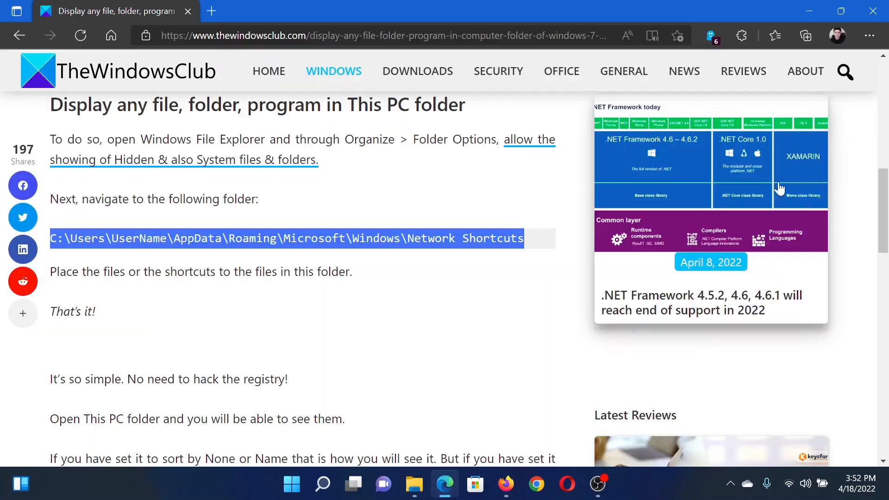
{"action": "scroll", "coordinate": [765, 208], "scroll_direction": "up", "scroll_amount": 10}
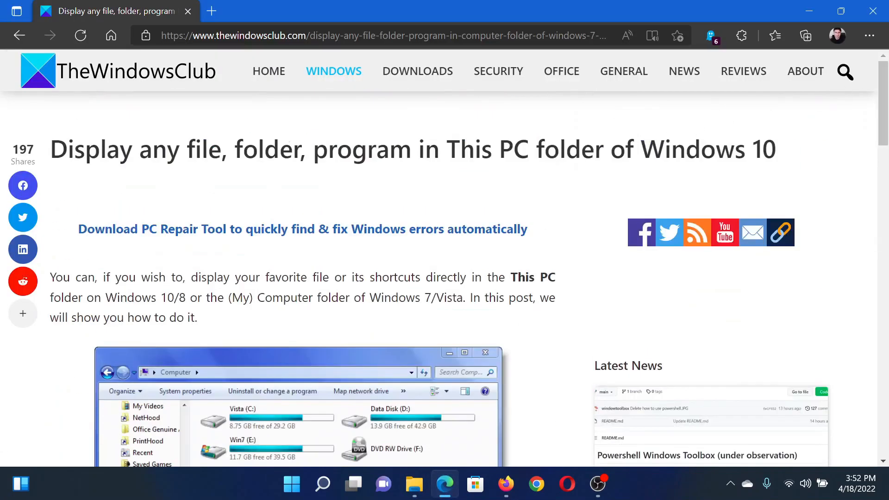